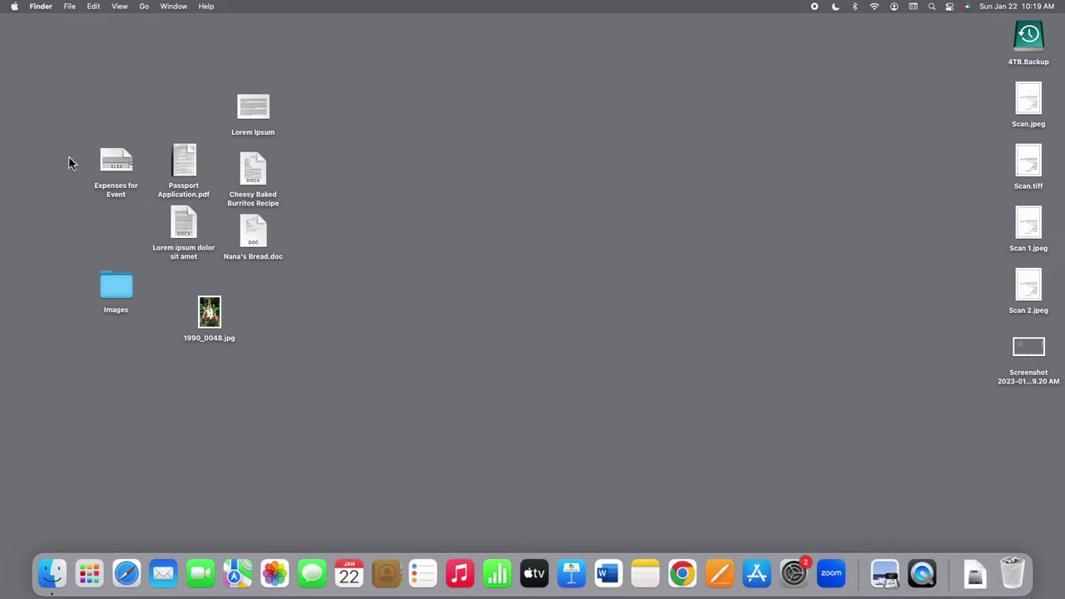
- Open the information about this Mac to check its macOS version
{"action": "left_click", "coordinate": [15, 8]}
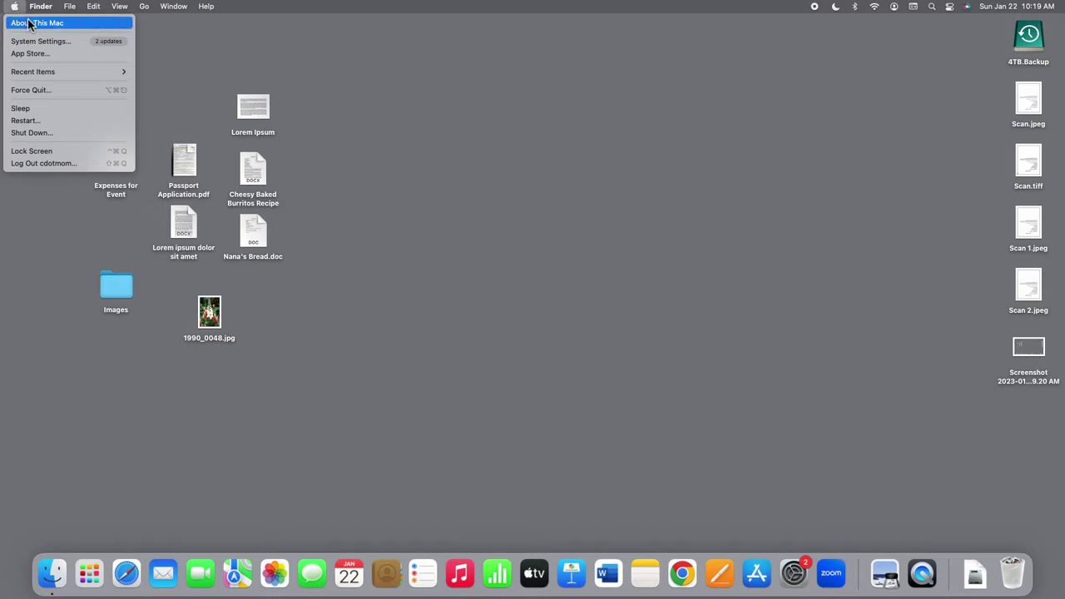
{"action": "left_click", "coordinate": [29, 23]}
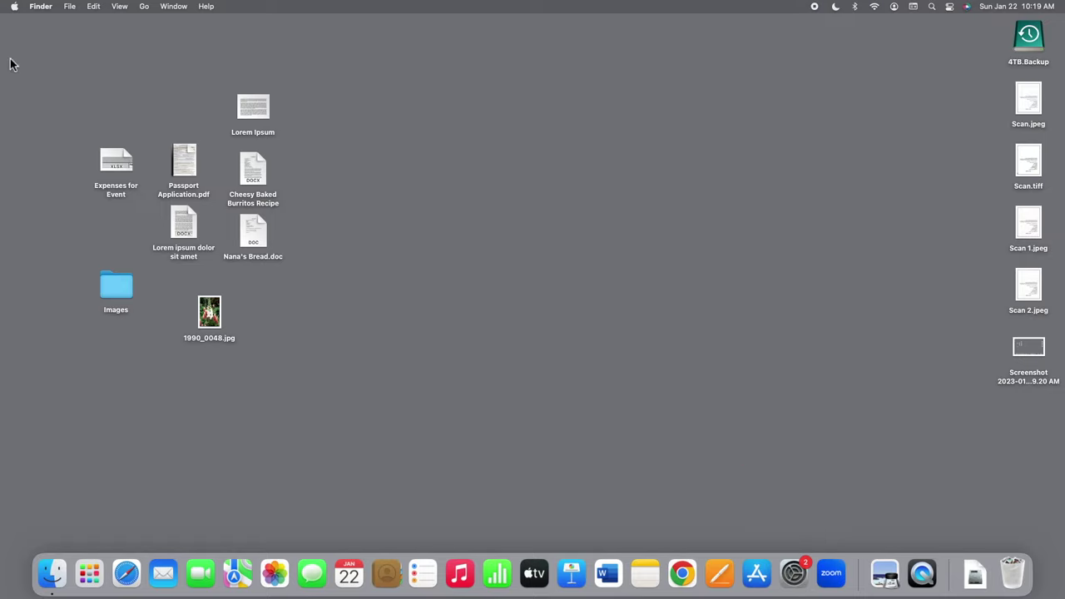
- Open the Printers & Scanners section of System Settings
{"action": "left_click", "coordinate": [14, 6]}
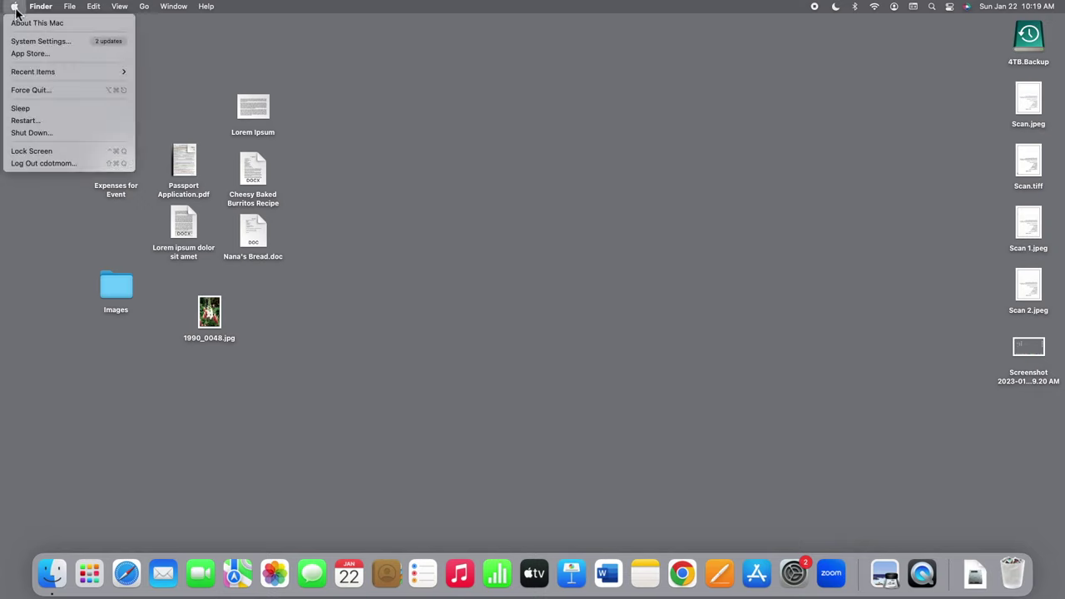
{"action": "left_click", "coordinate": [38, 42]}
{"action": "scroll", "coordinate": [576, 164], "scroll_direction": "down", "scroll_amount": 5}
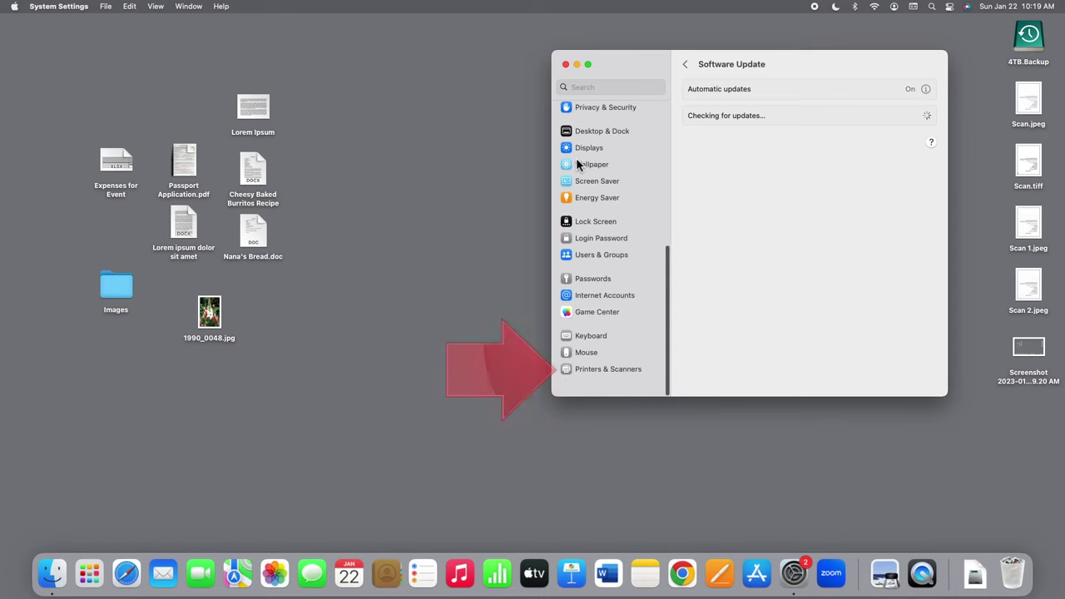
{"action": "left_click", "coordinate": [614, 367]}
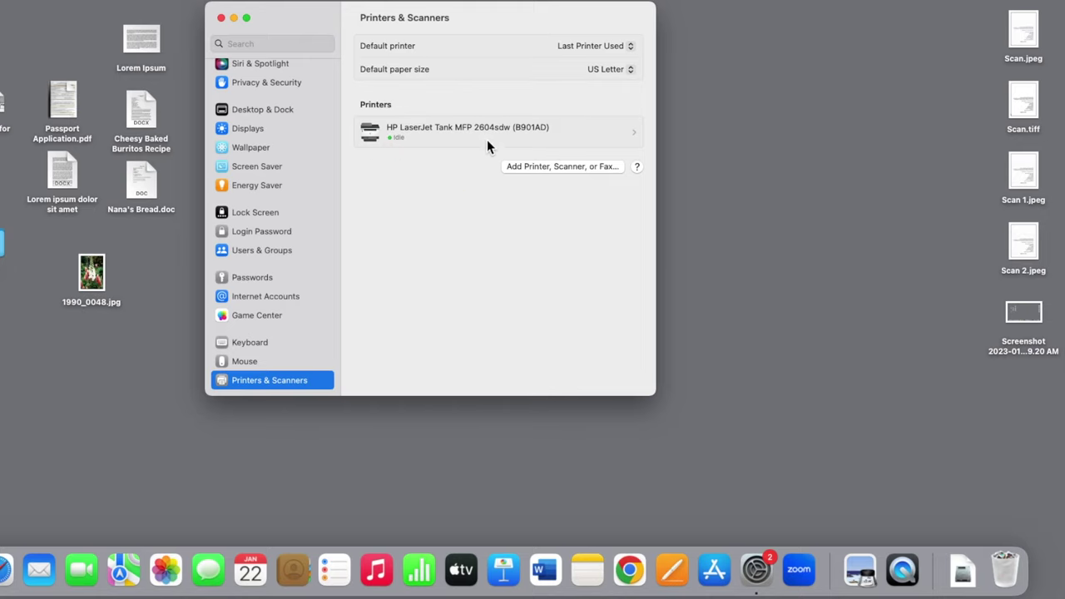
- Open the scanner of the HP LaserJet Tank MFP 2604sdw and move its window clear of the printer details
{"action": "left_click", "coordinate": [487, 141]}
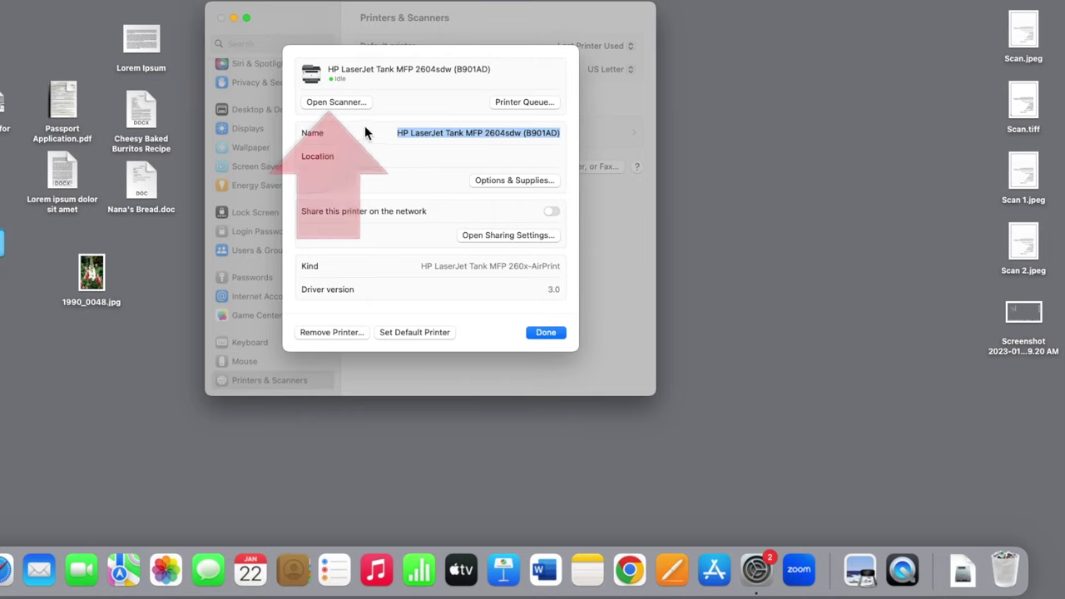
{"action": "left_click", "coordinate": [345, 104]}
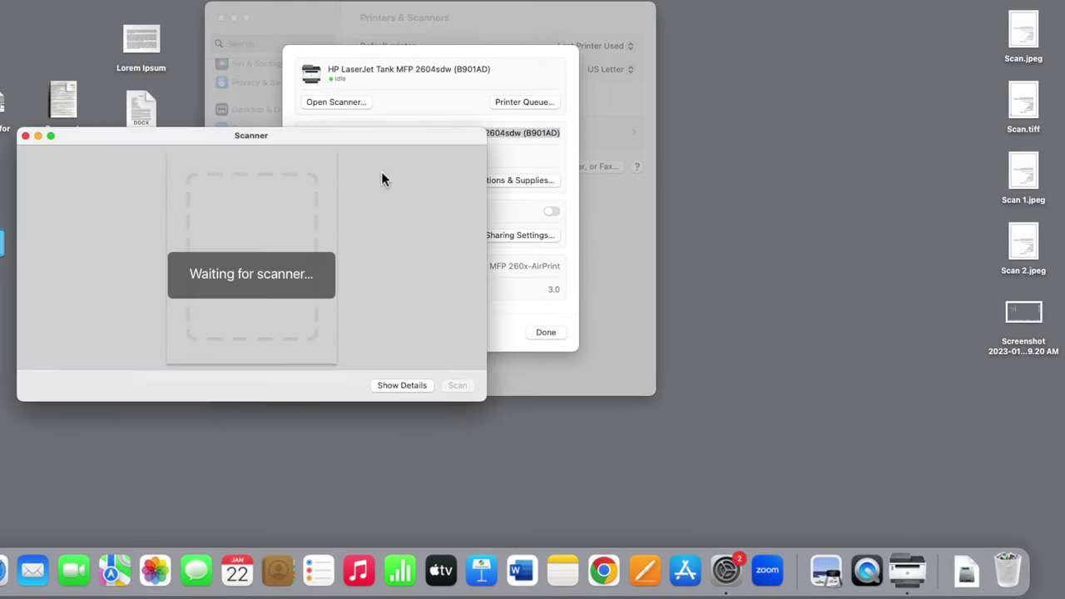
{"action": "left_click_drag", "start_coordinate": [341, 150], "coordinate": [744, 170]}
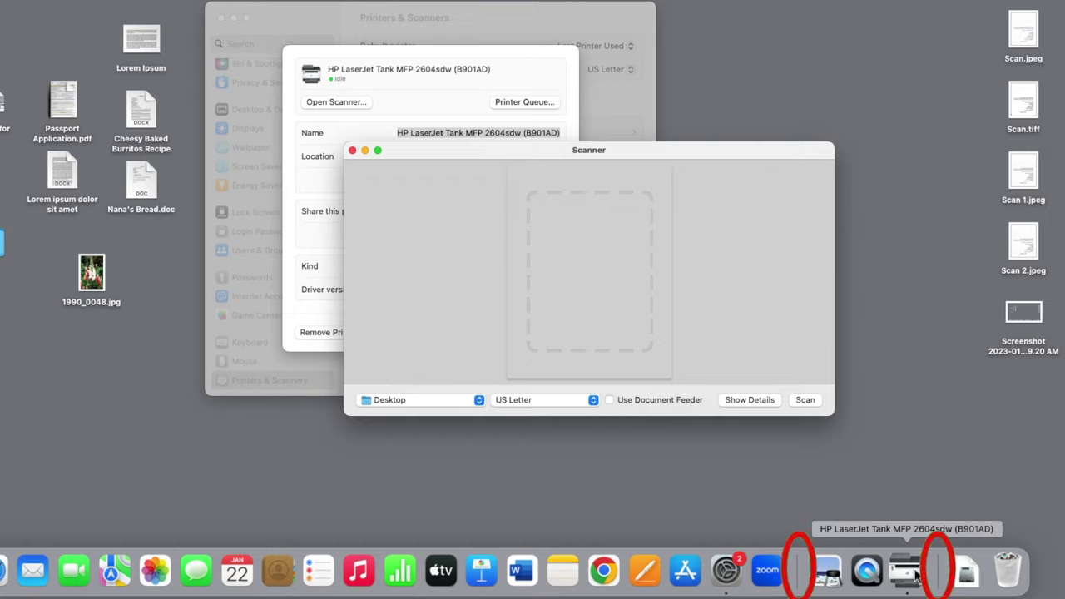
- Keep the HP printer in the Dock between Chrome and Pages, and show the detailed scan settings
{"action": "left_click_drag", "start_coordinate": [916, 574], "coordinate": [654, 573]}
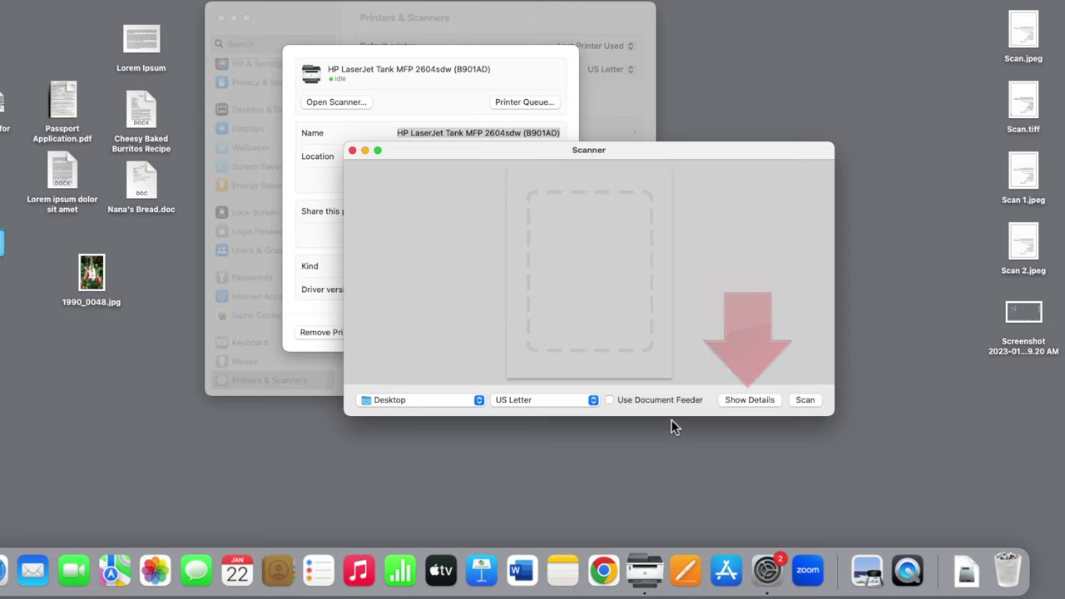
{"action": "left_click", "coordinate": [749, 400]}
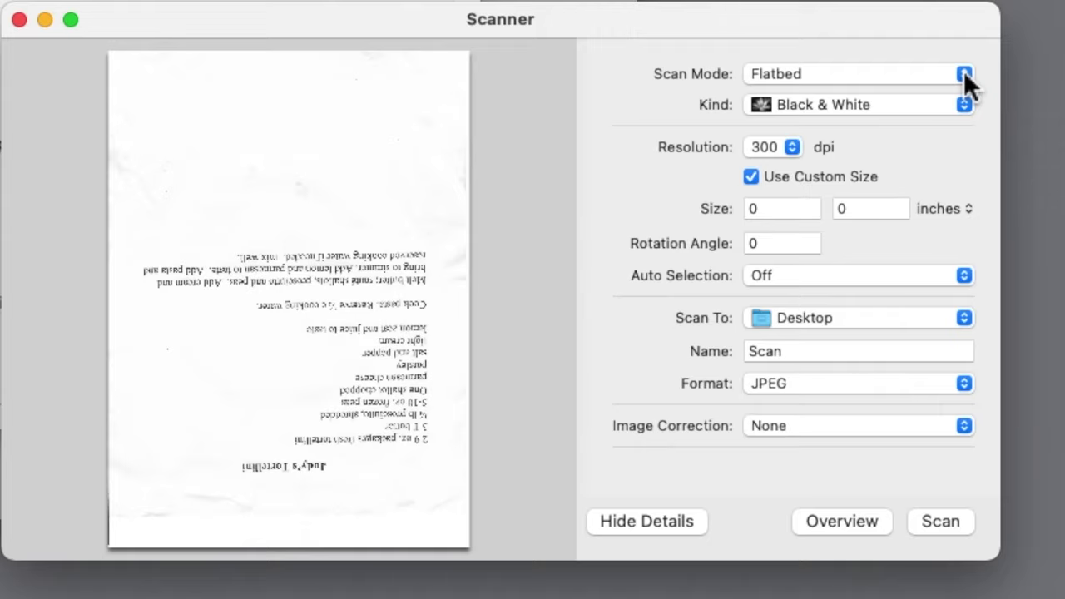
- Review the available scan modes, kinds and resolutions, keeping Flatbed, Black & White and 300 dpi
{"action": "left_click", "coordinate": [964, 74]}
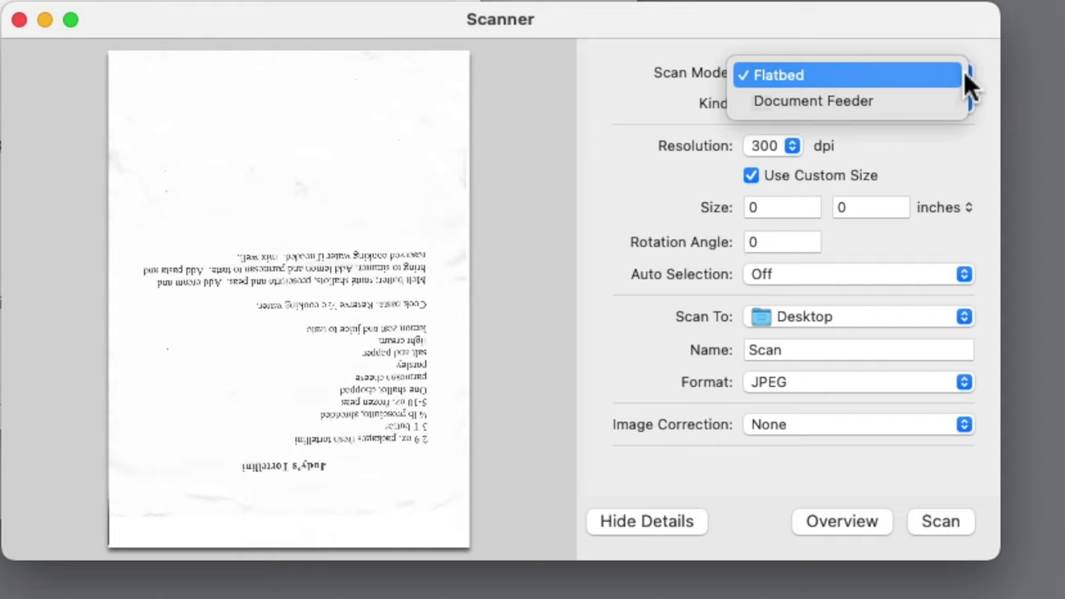
{"action": "left_click", "coordinate": [966, 75]}
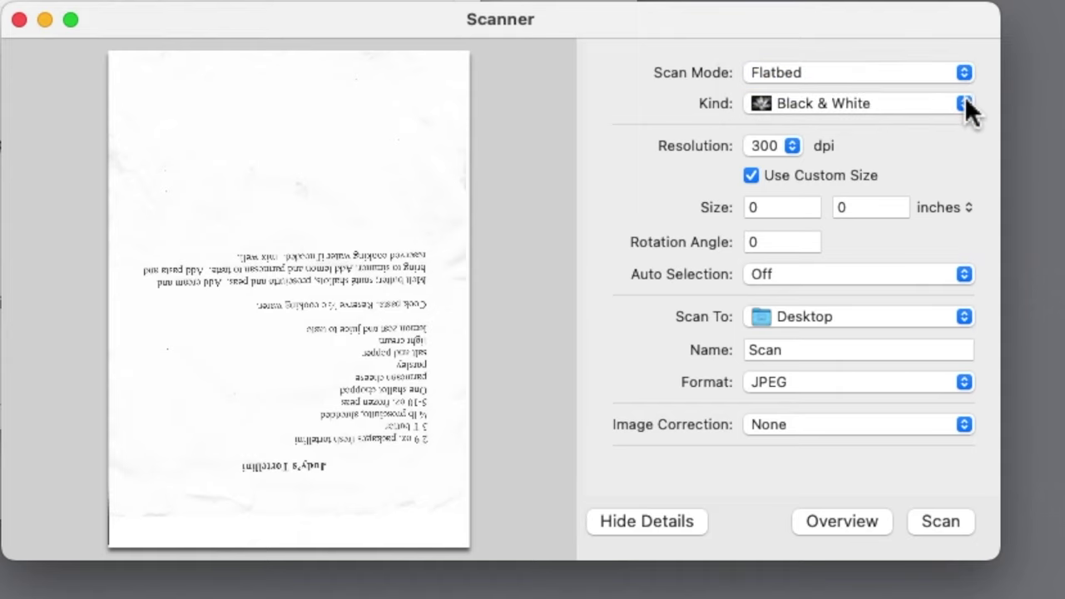
{"action": "left_click", "coordinate": [967, 104]}
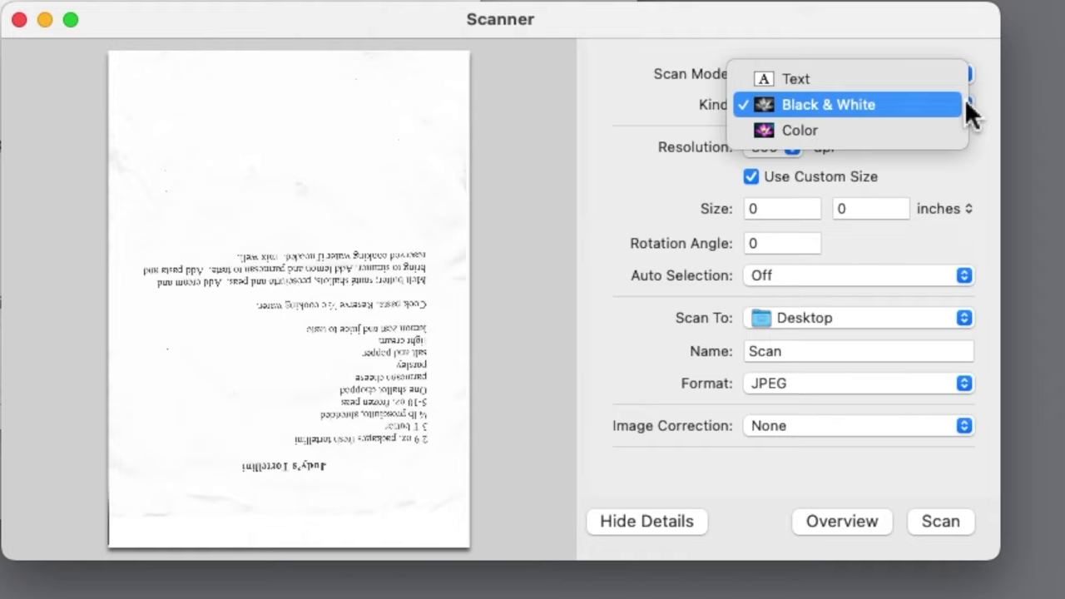
{"action": "left_click", "coordinate": [964, 100]}
{"action": "left_click", "coordinate": [798, 147]}
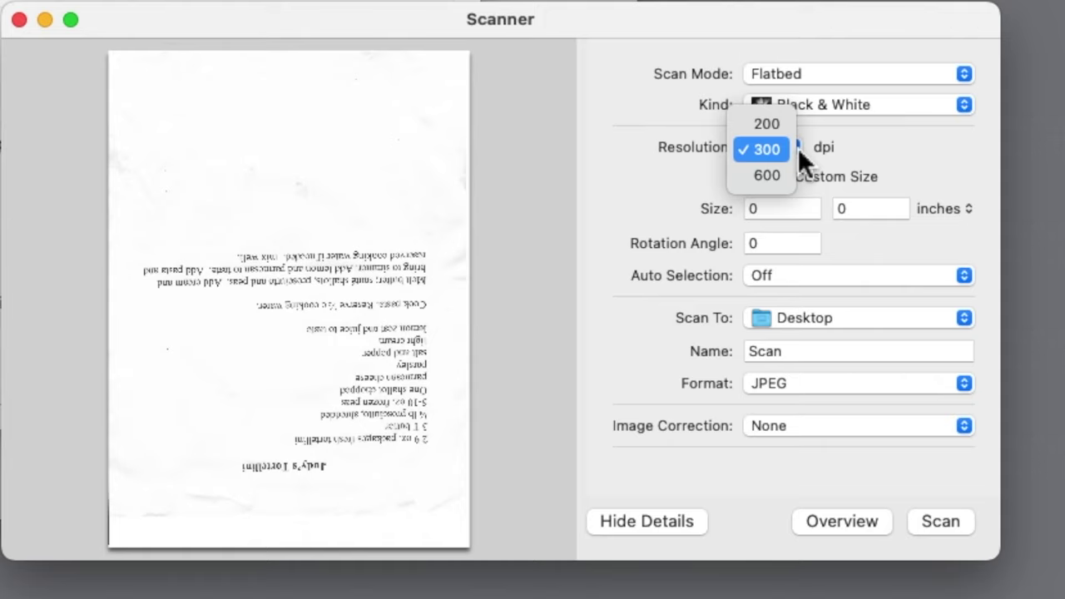
{"action": "left_click", "coordinate": [897, 161]}
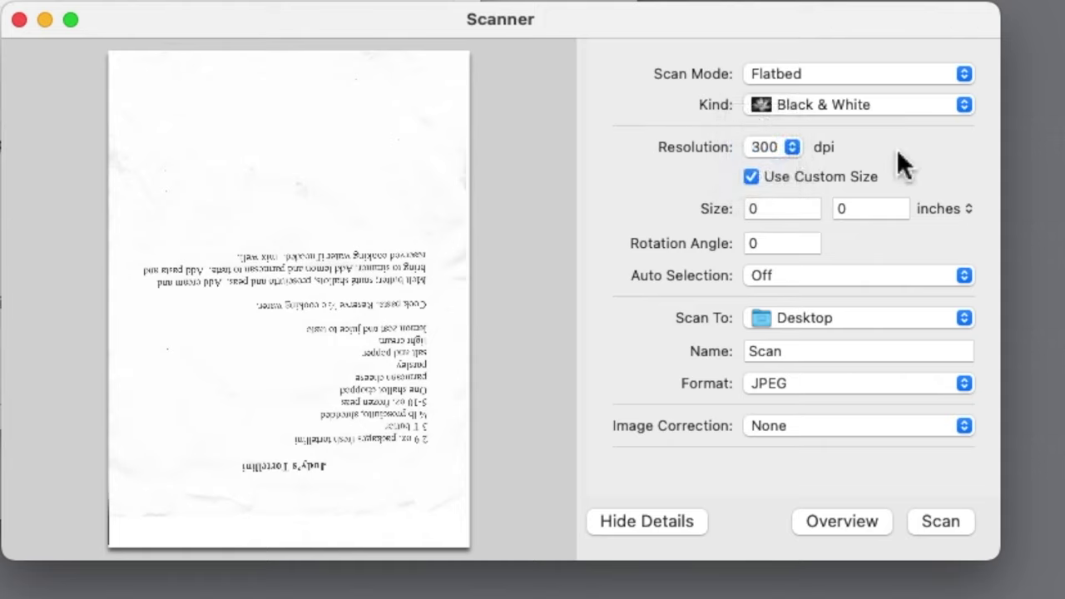
- Turn off the custom size, shift the US Letter scan frame to the lower end of the previewed page, and set the orientation to upside down
{"action": "left_click", "coordinate": [752, 176]}
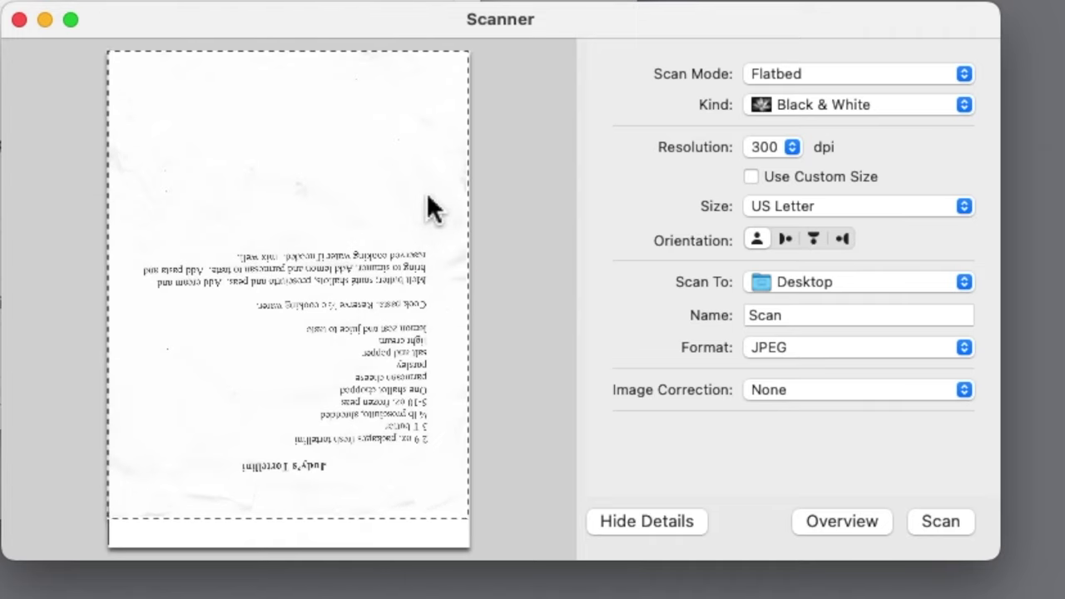
{"action": "left_click_drag", "start_coordinate": [426, 193], "coordinate": [419, 238]}
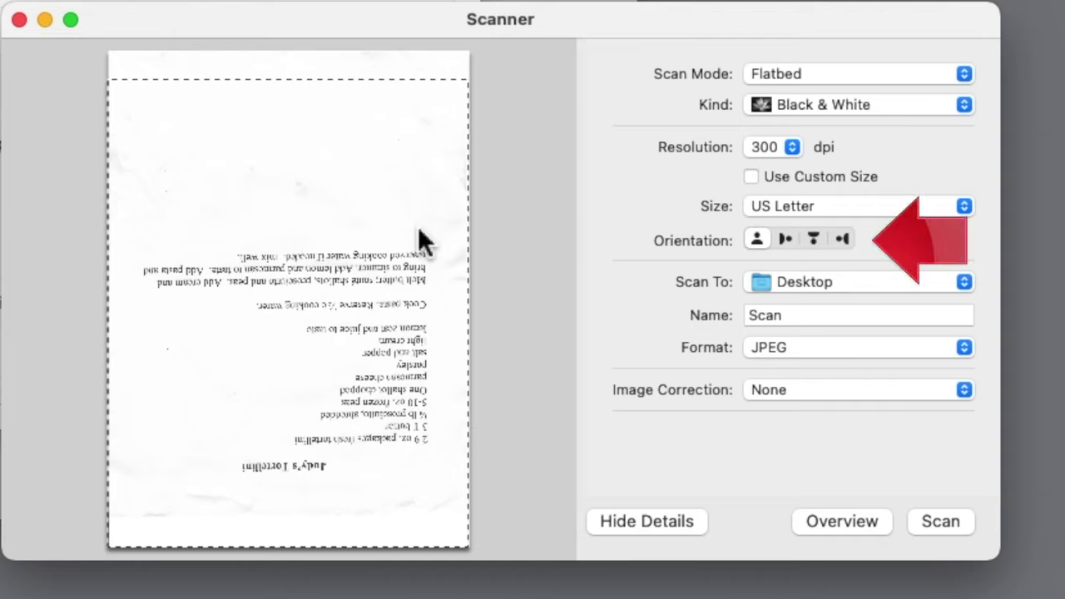
{"action": "mouse_move", "coordinate": [813, 239]}
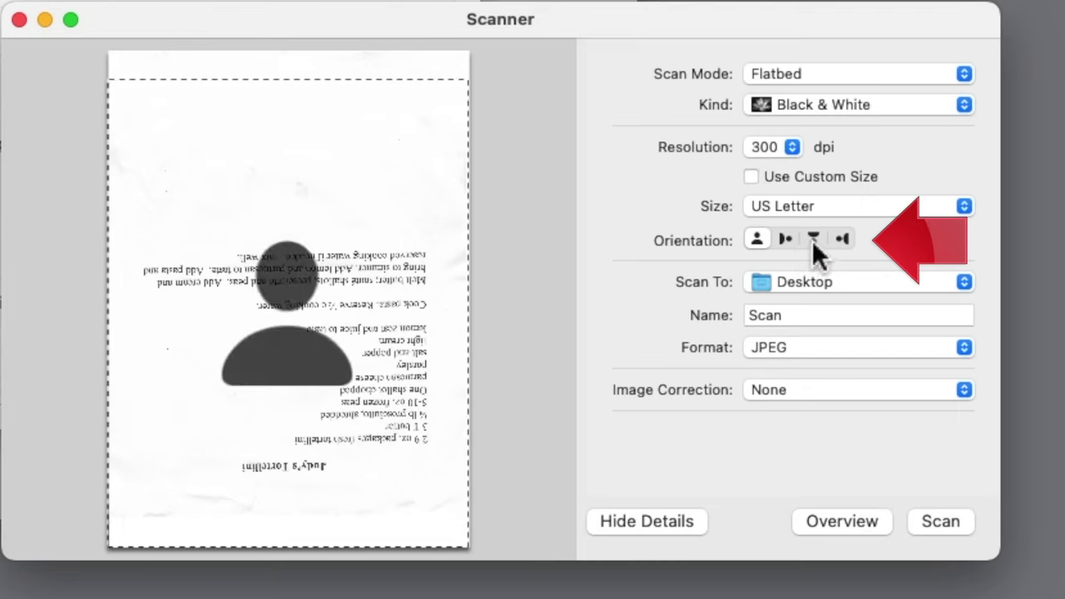
{"action": "left_click", "coordinate": [813, 240]}
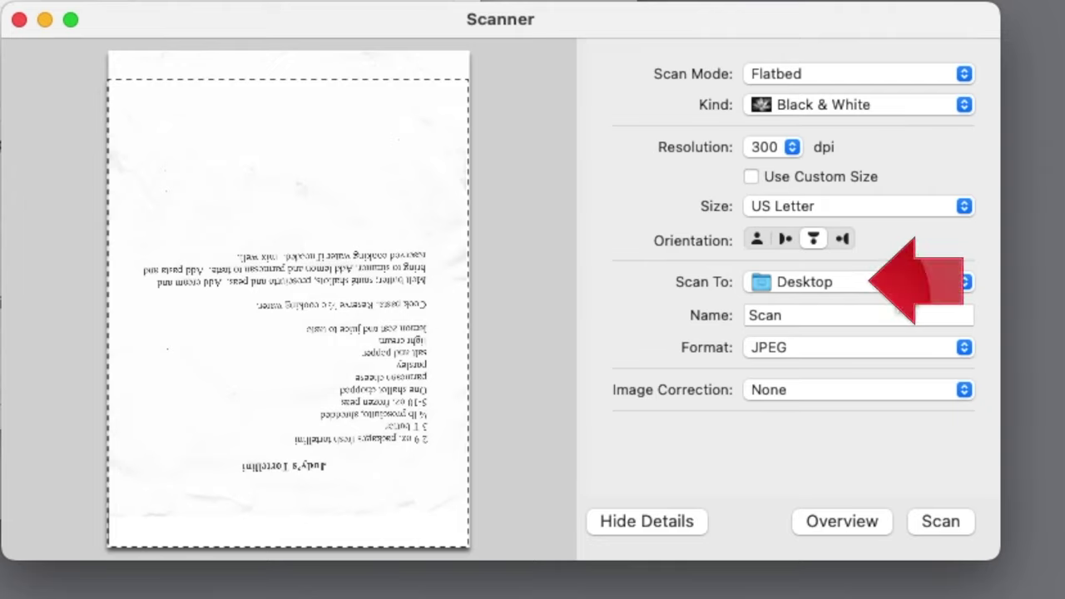
- Keep Desktop as the scan destination and Scan as the file name, and set the format to PDF
{"action": "left_click", "coordinate": [898, 285]}
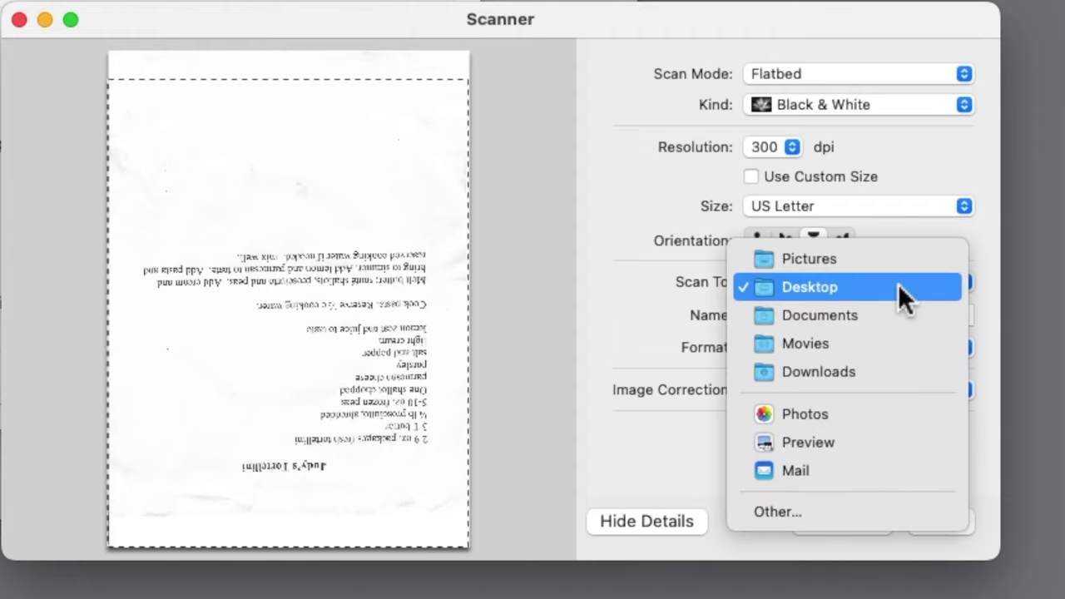
{"action": "left_click", "coordinate": [649, 209]}
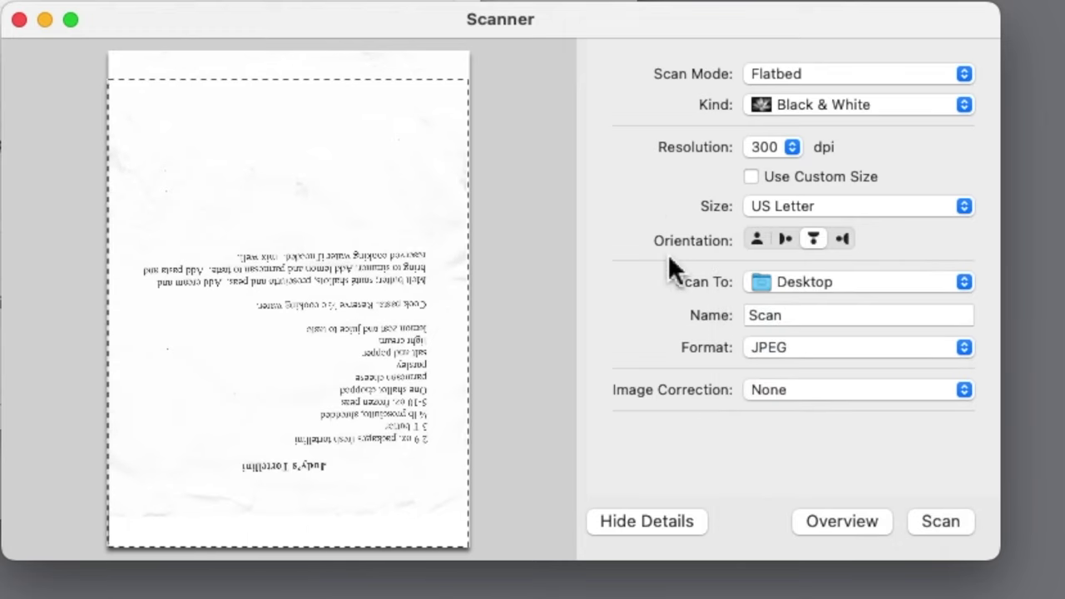
{"action": "left_click", "coordinate": [844, 318]}
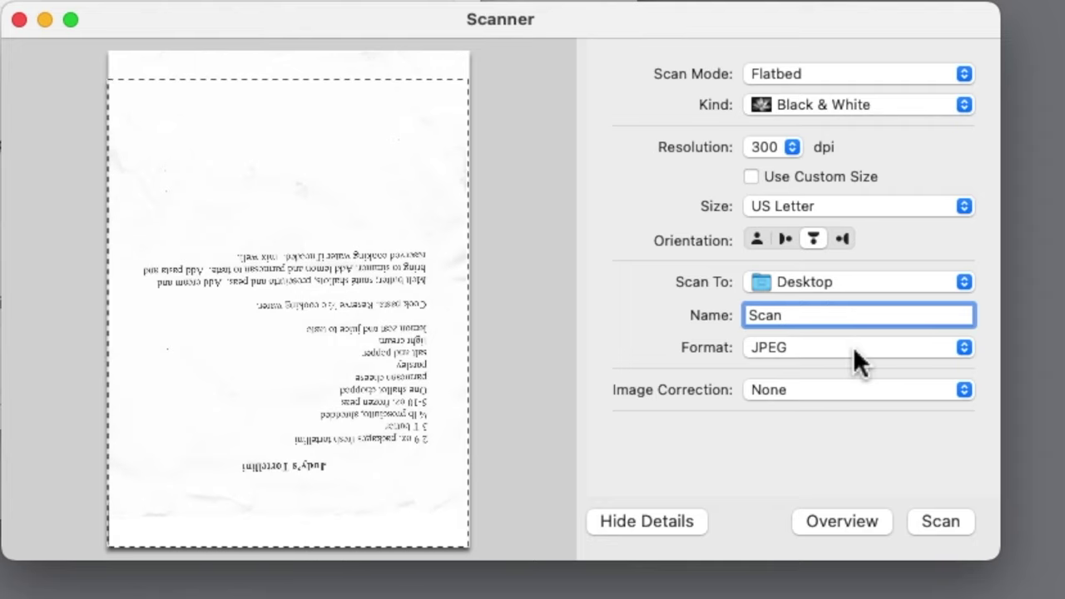
{"action": "left_click", "coordinate": [861, 347]}
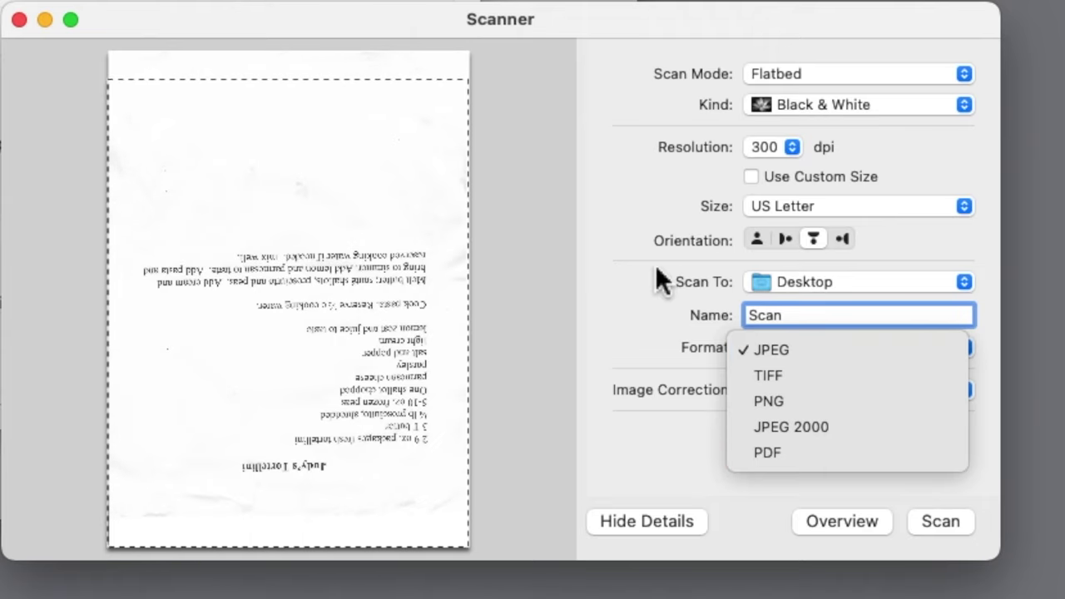
{"action": "left_click", "coordinate": [795, 458]}
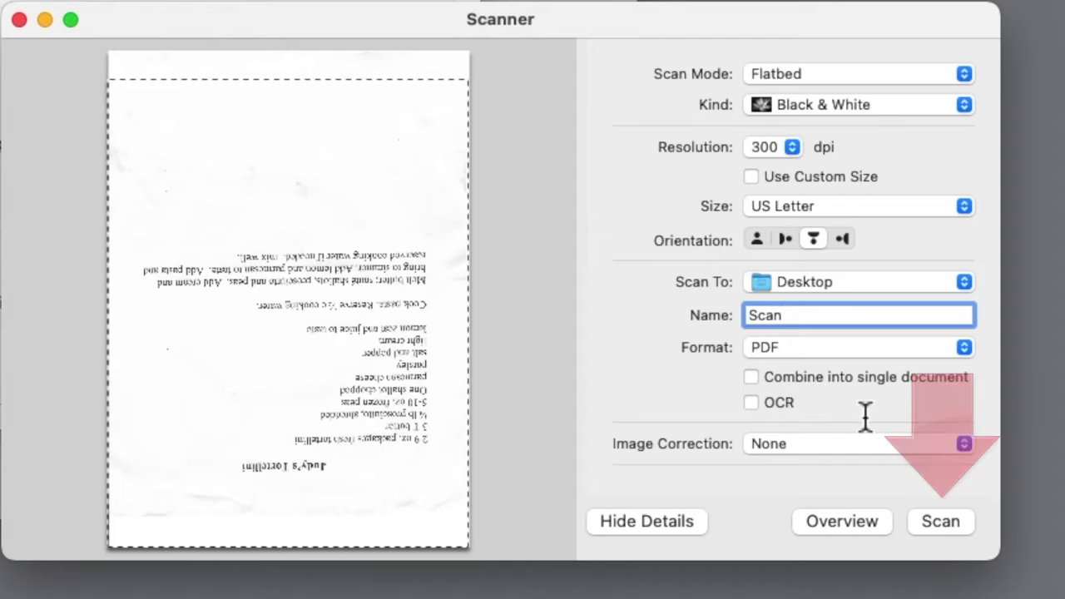
- Scan the framed recipe page, then quit the scanner and close the printer's details
{"action": "left_click", "coordinate": [940, 521]}
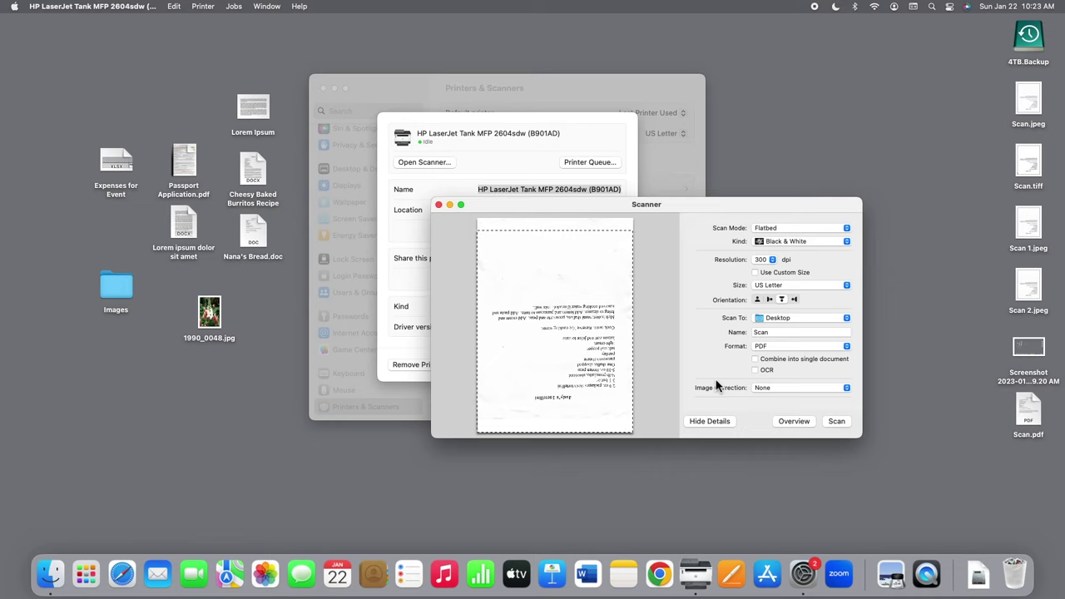
{"action": "key", "text": "super+q"}
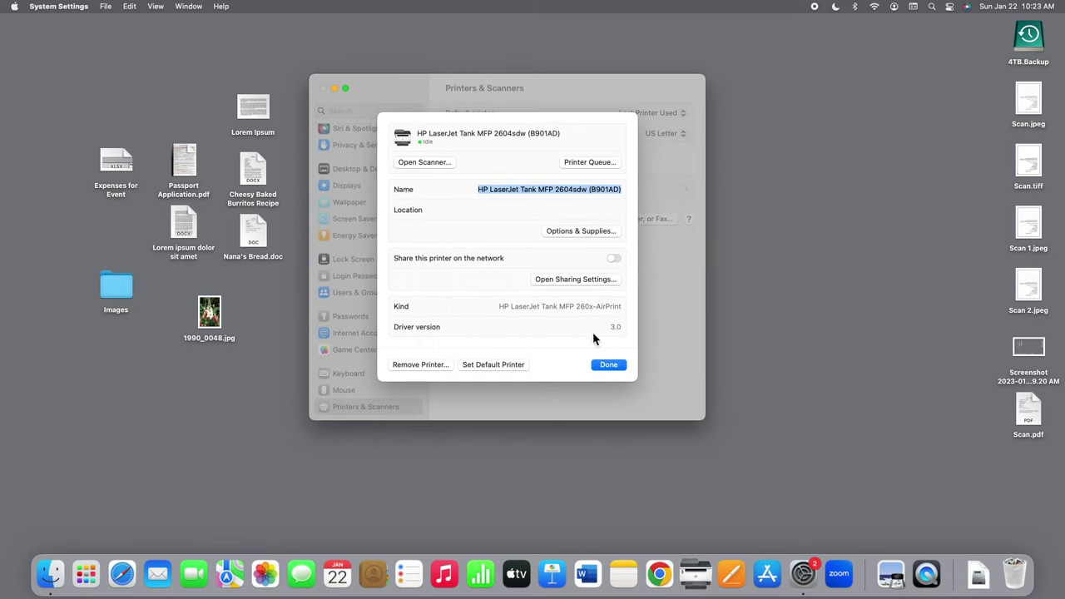
{"action": "key", "text": "Return"}
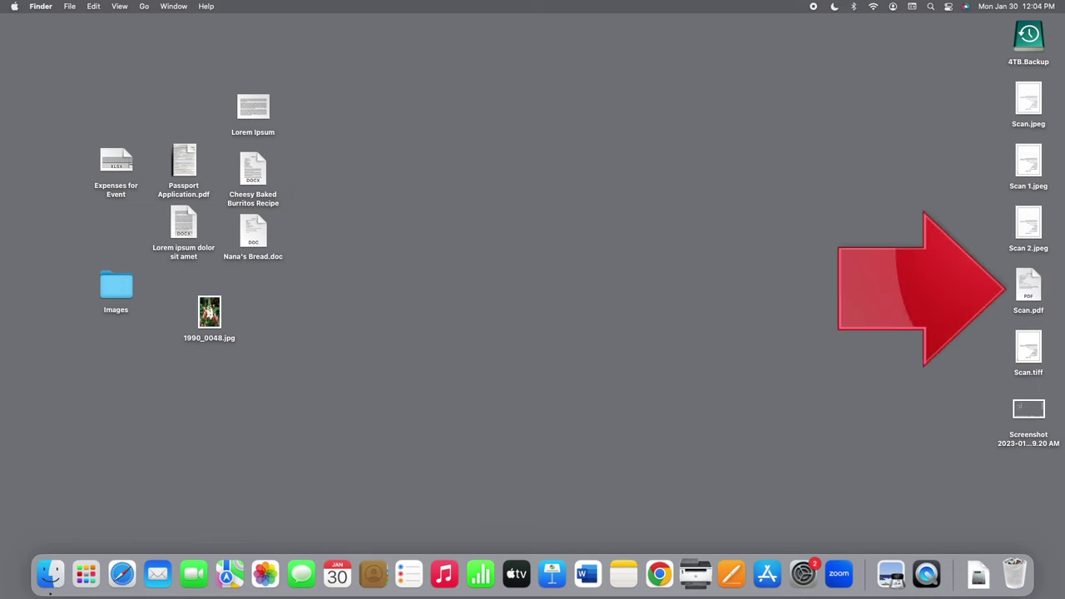
- Open Scan.pdf from the desktop to check the scanned page, then quit Preview
{"action": "double_click", "coordinate": [1030, 290]}
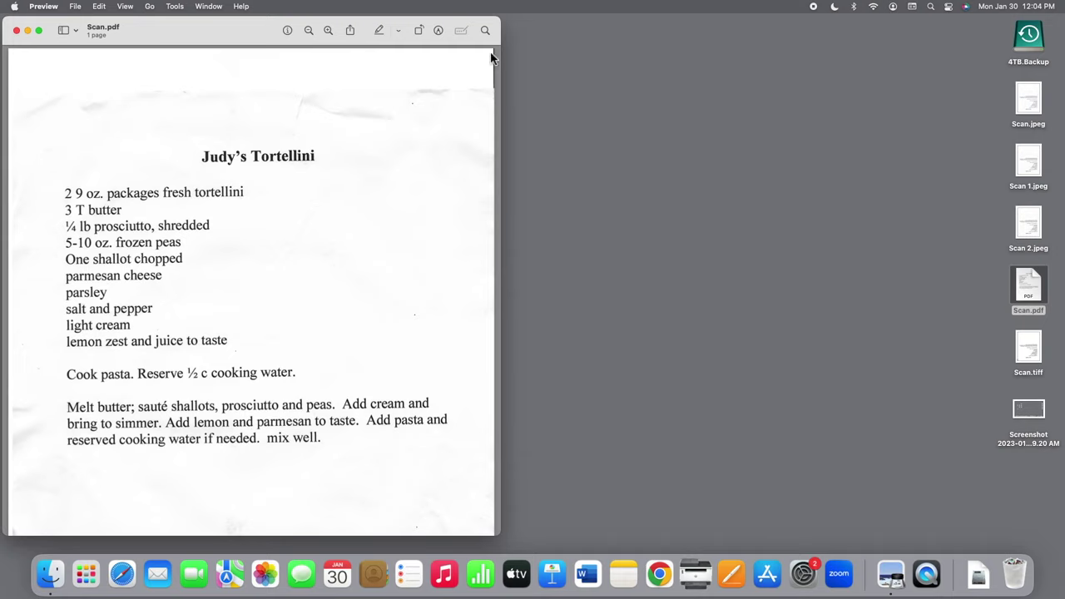
{"action": "key", "text": "super+q"}
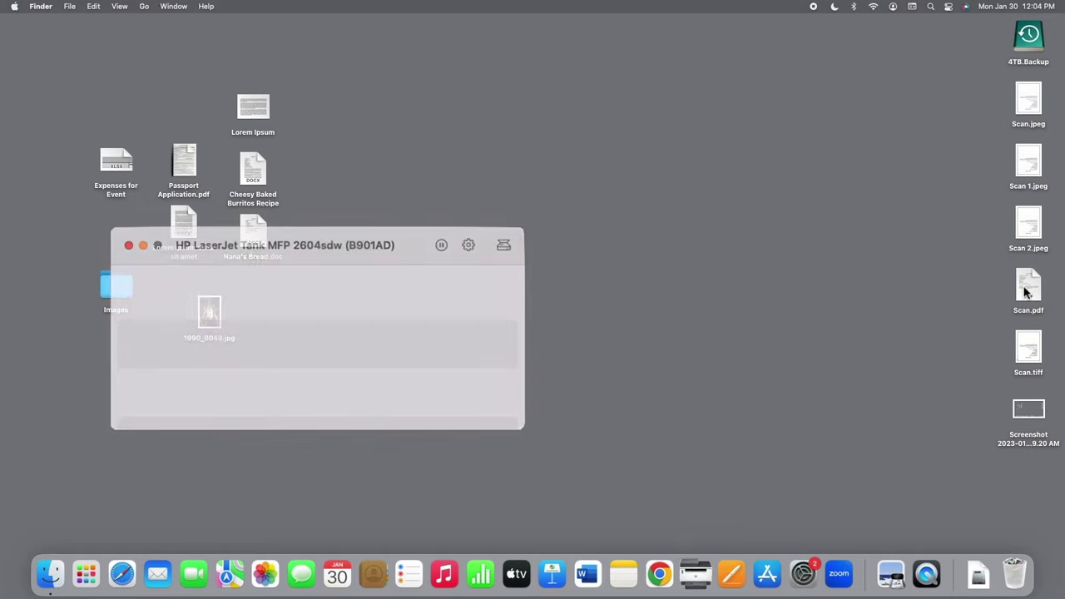